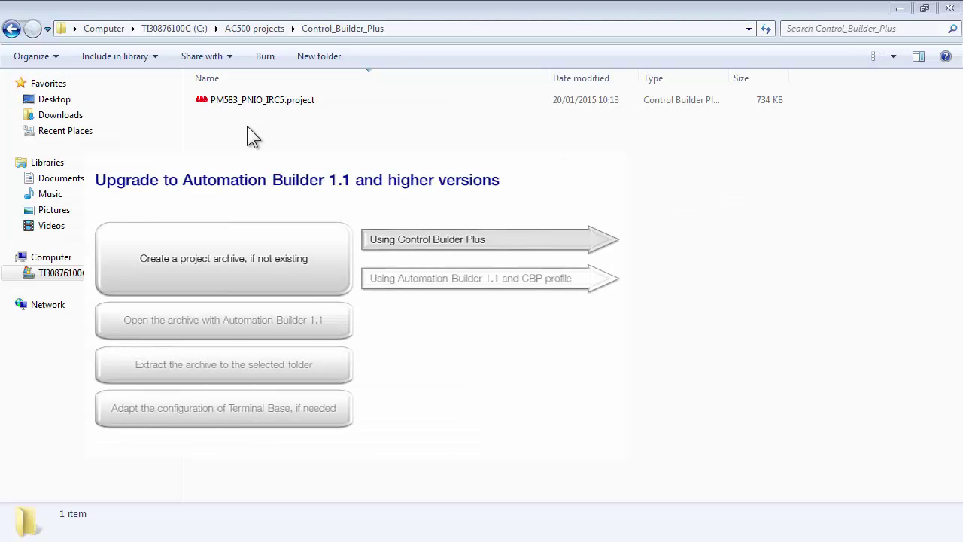
Step: Select PM583_PNIO_IRC5.project in the C:\AC500 projects\Control_Builder_Plus folder
left_click(239, 101)
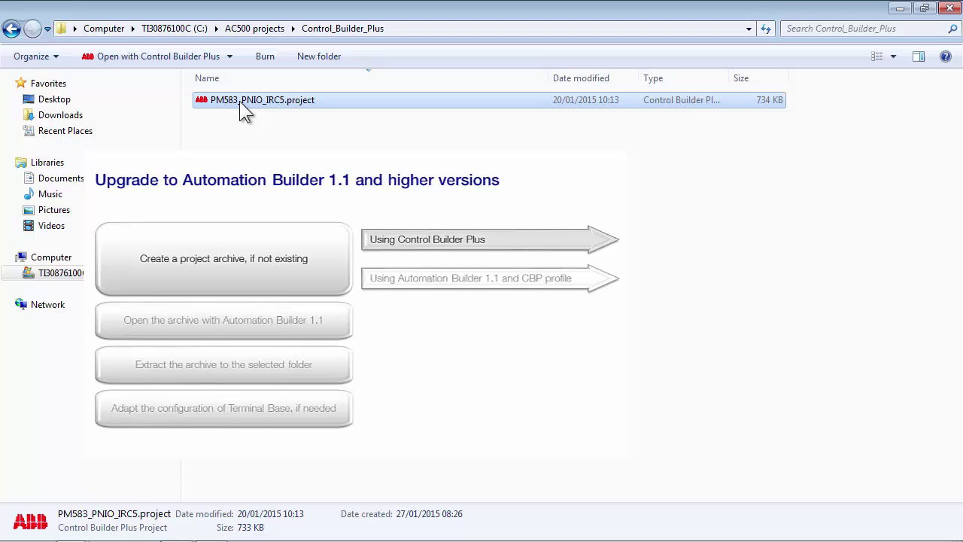
Step: Open the project in Control Builder Plus and save it as archive PM583_PNIO_IRC5.projectarchive
double_click(239, 101)
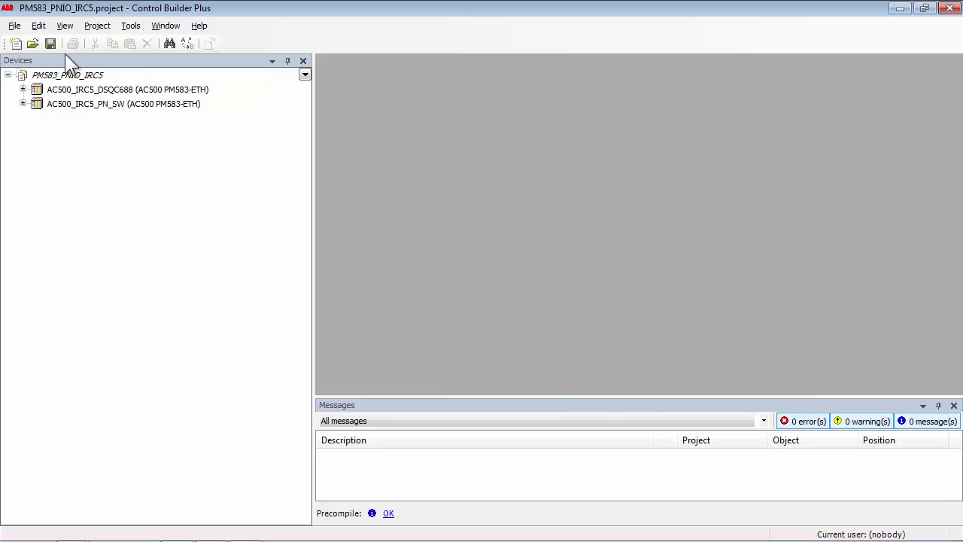
left_click(14, 28)
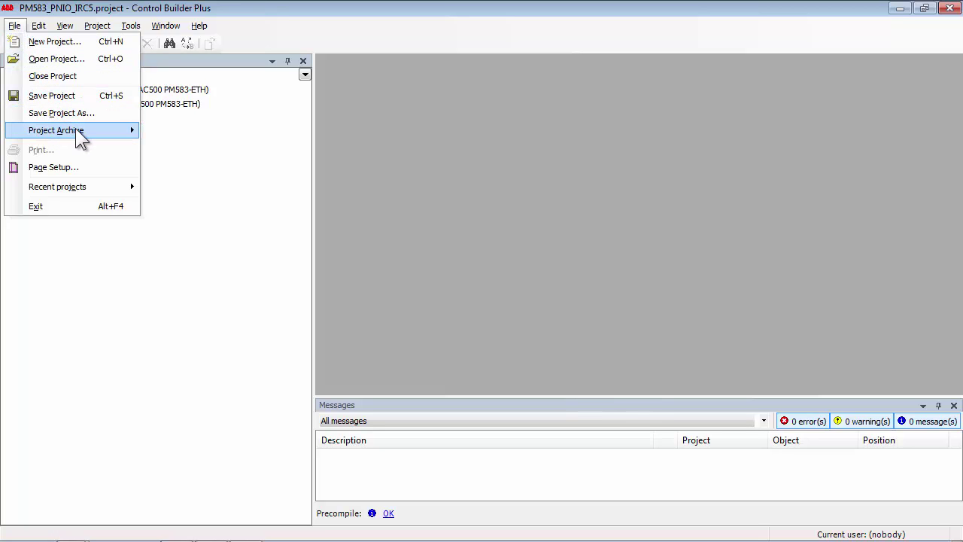
mouse_move(118, 132)
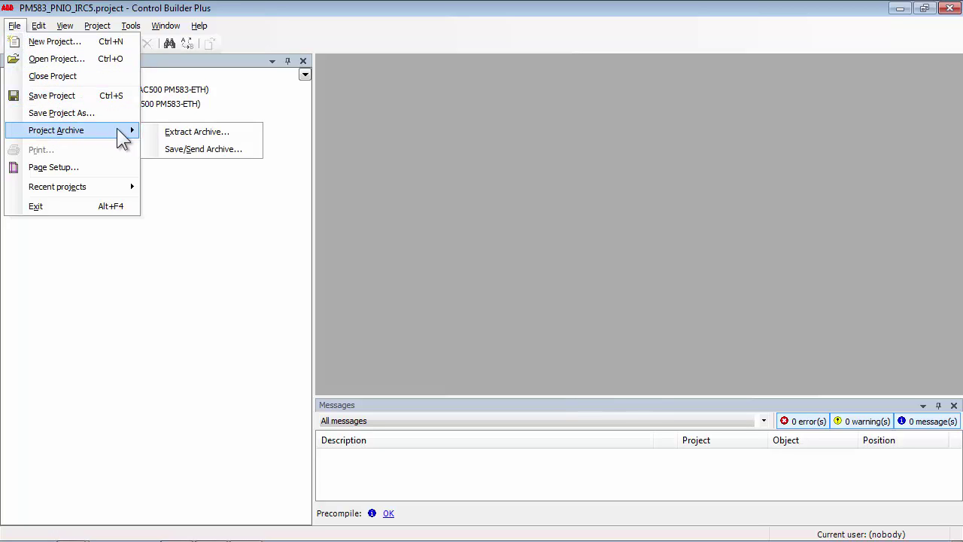
left_click(180, 149)
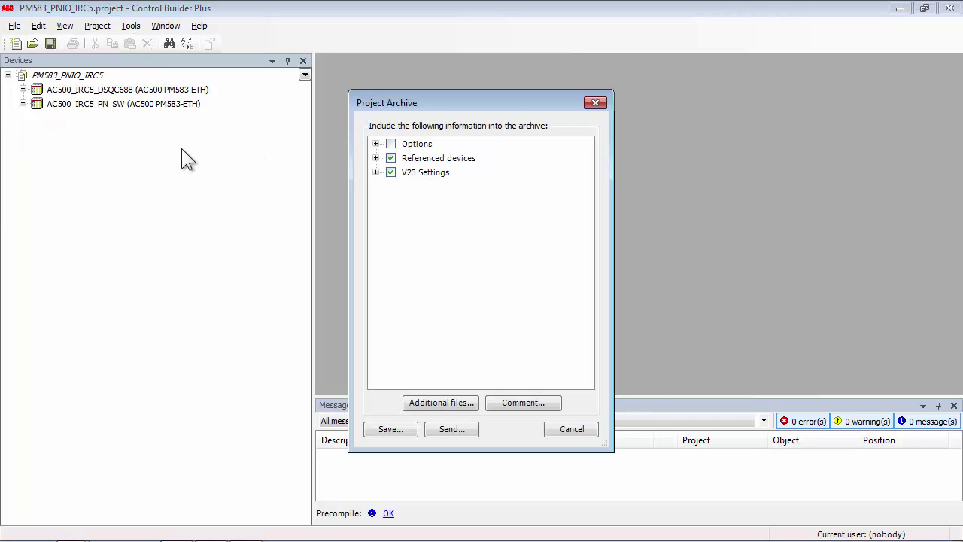
left_click(389, 429)
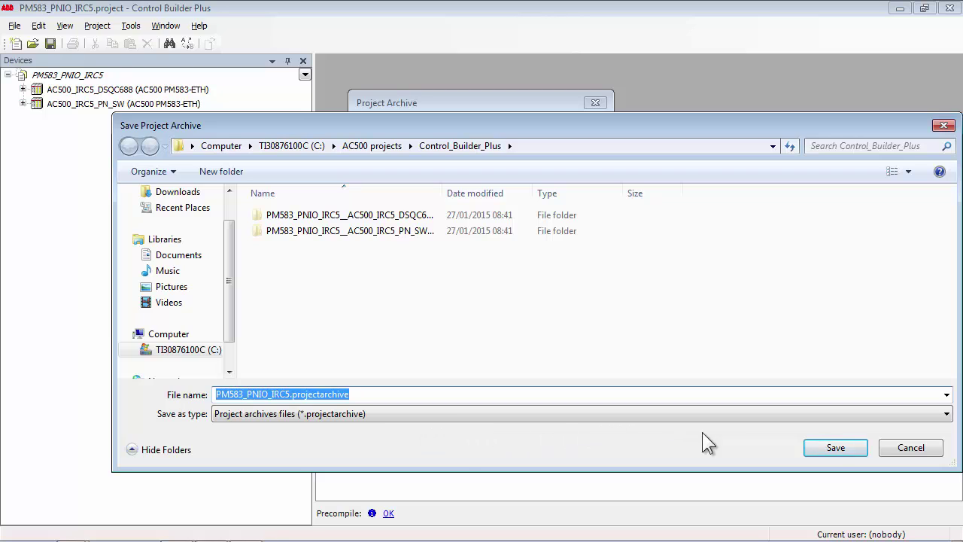
left_click(835, 447)
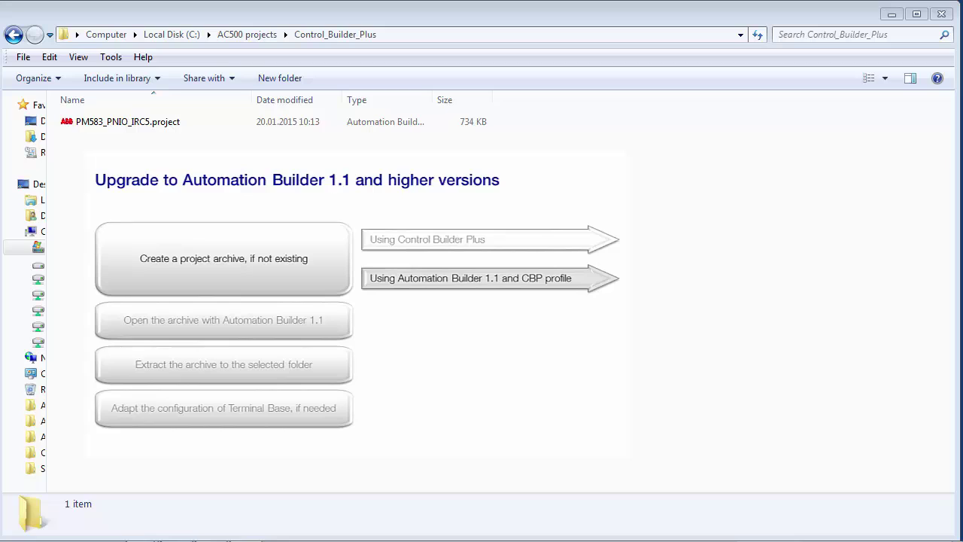
Step: Open PM583_PNIO_IRC5.project in Automation Builder with the matching Control Builder Plus 2.3 version, not upgraded
left_click(132, 134)
double_click(128, 127)
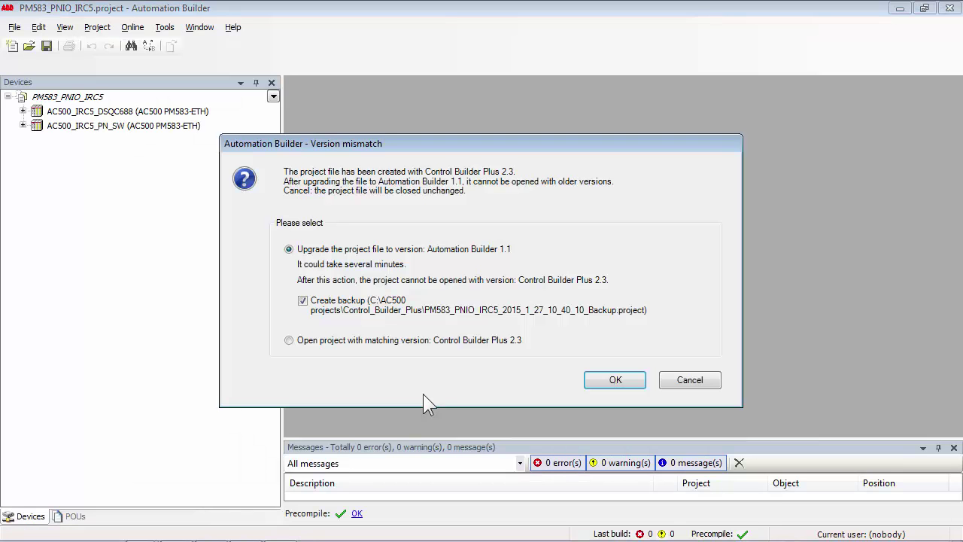
left_click(288, 340)
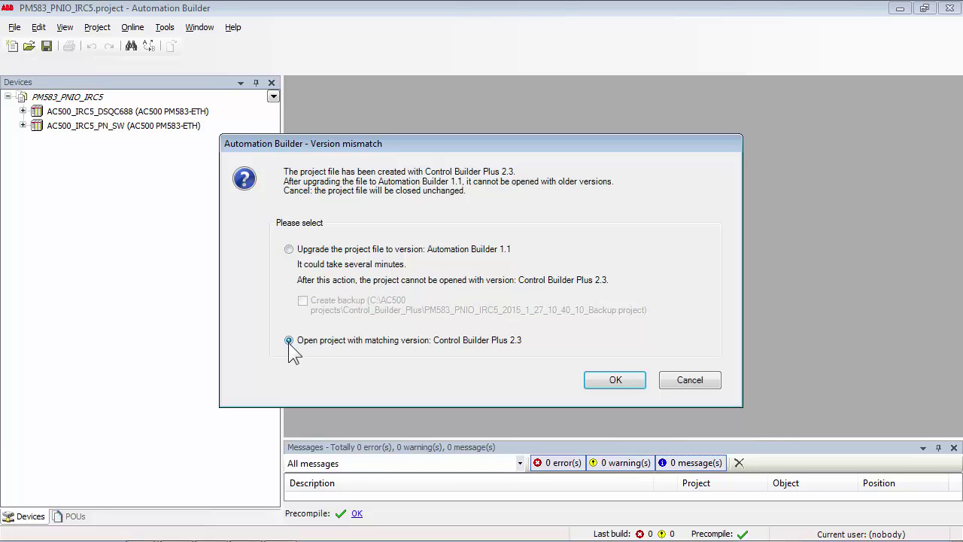
left_click(615, 381)
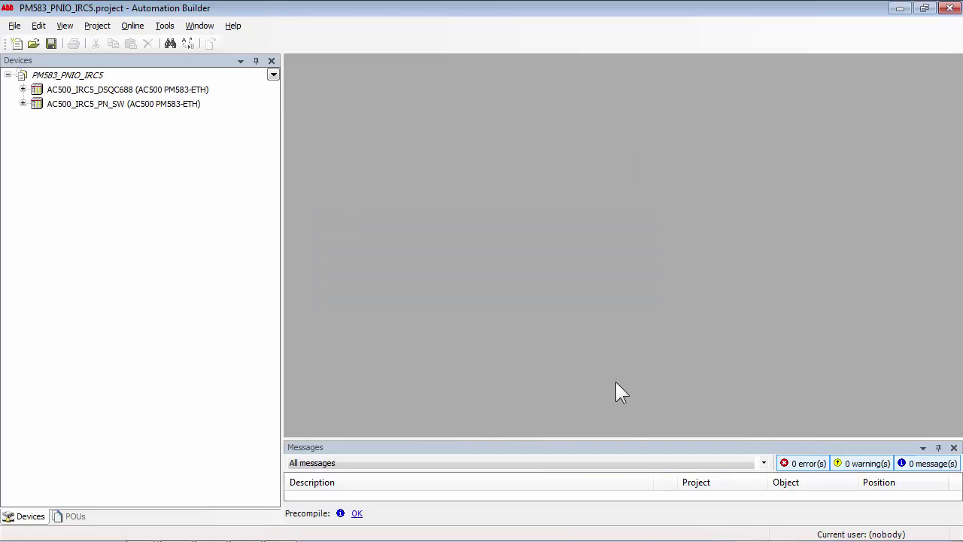
Step: Save a project archive under the default name PM583_PNIO_IRC5.projectarchive in Control_Builder_Plus
left_click(17, 27)
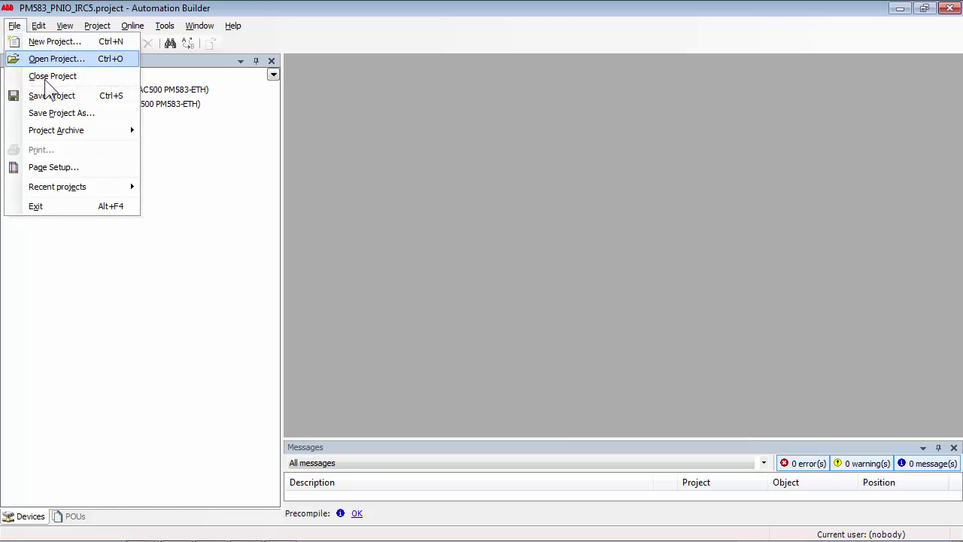
mouse_move(61, 126)
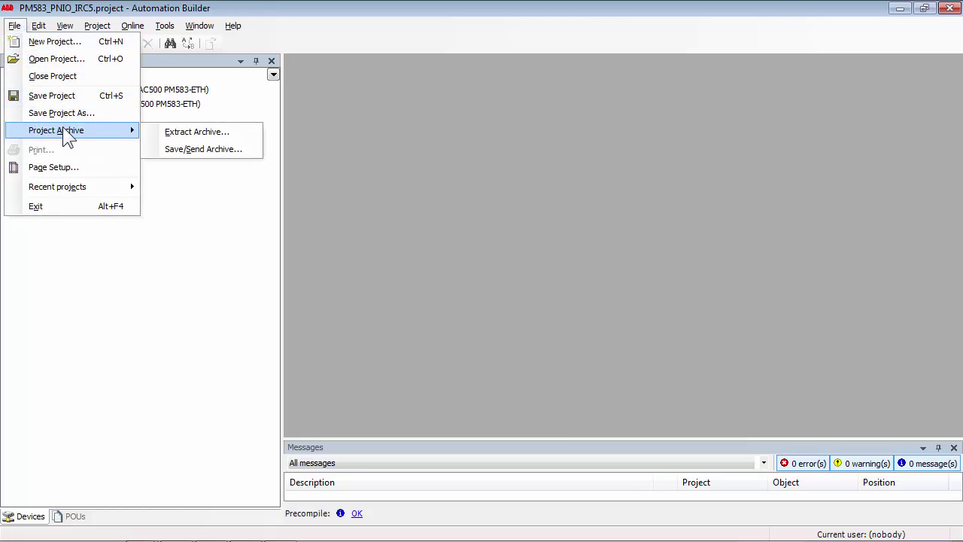
left_click(180, 149)
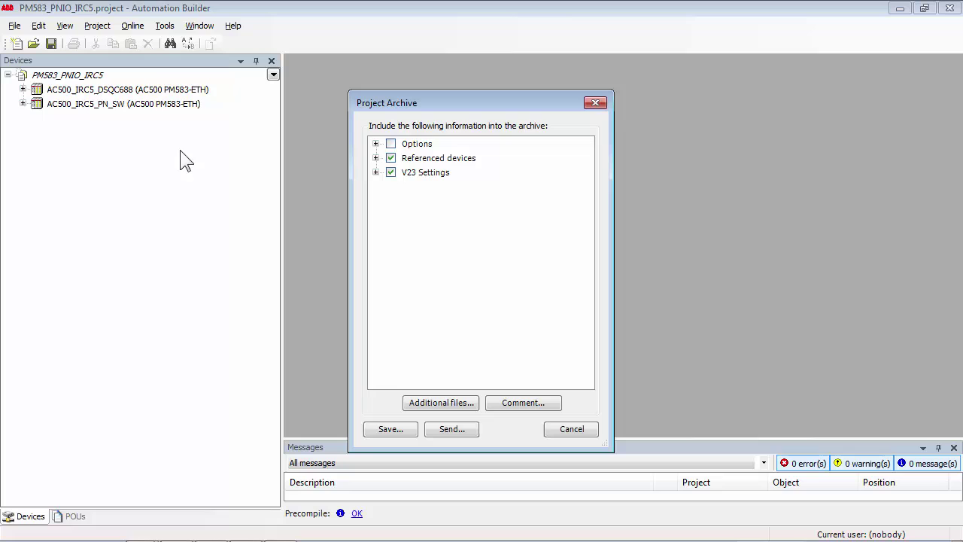
left_click(390, 430)
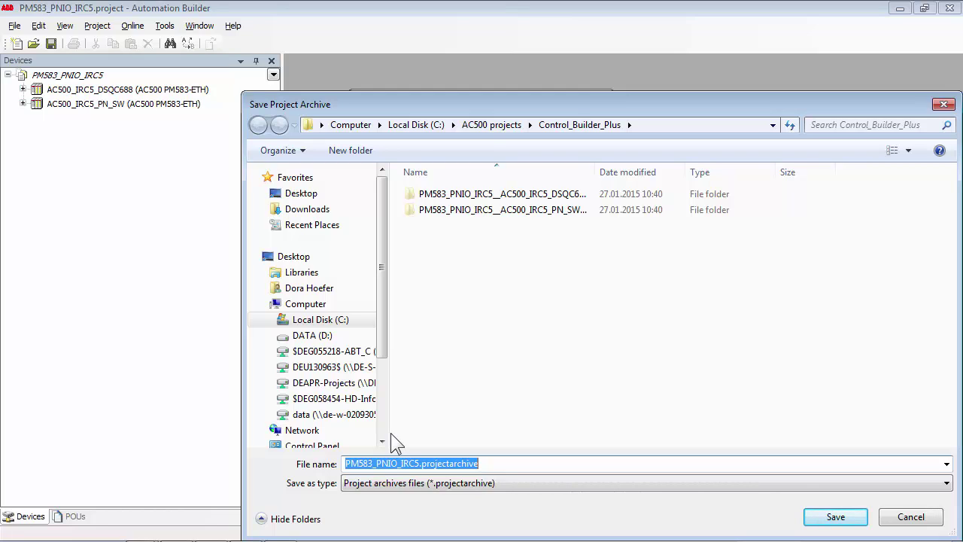
left_click(833, 516)
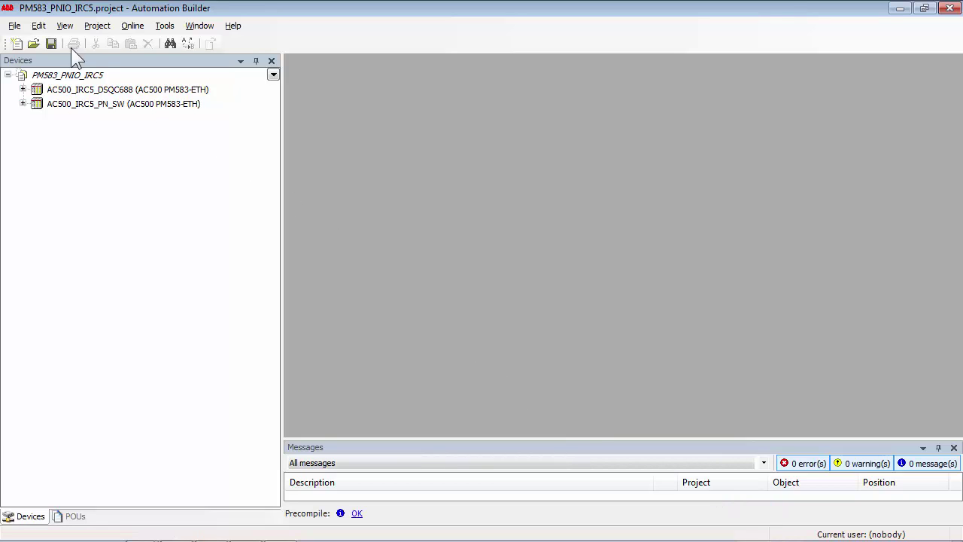
left_click(15, 25)
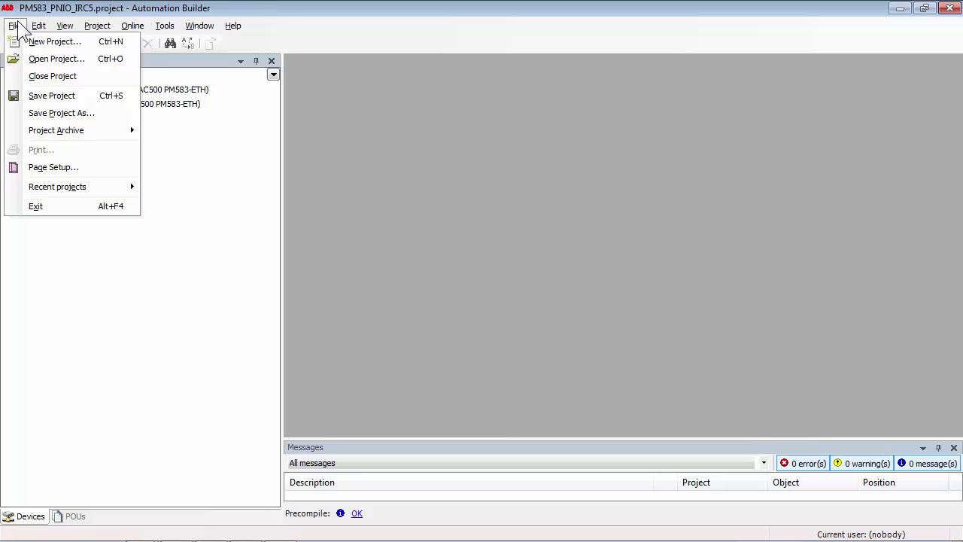
Step: Quit Automation Builder, then extract the archive into the Automation_Builder folder, overwriting all existing items
left_click(39, 205)
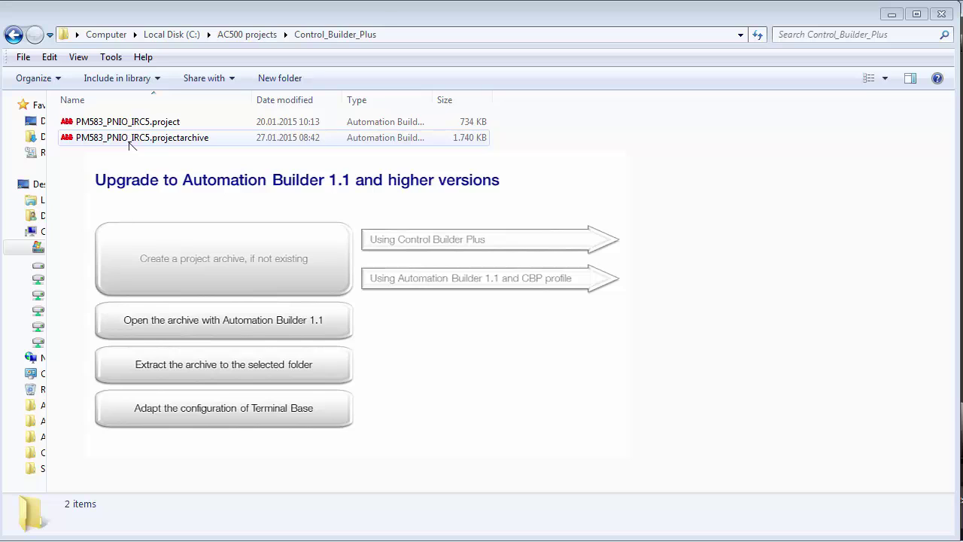
left_click(130, 143)
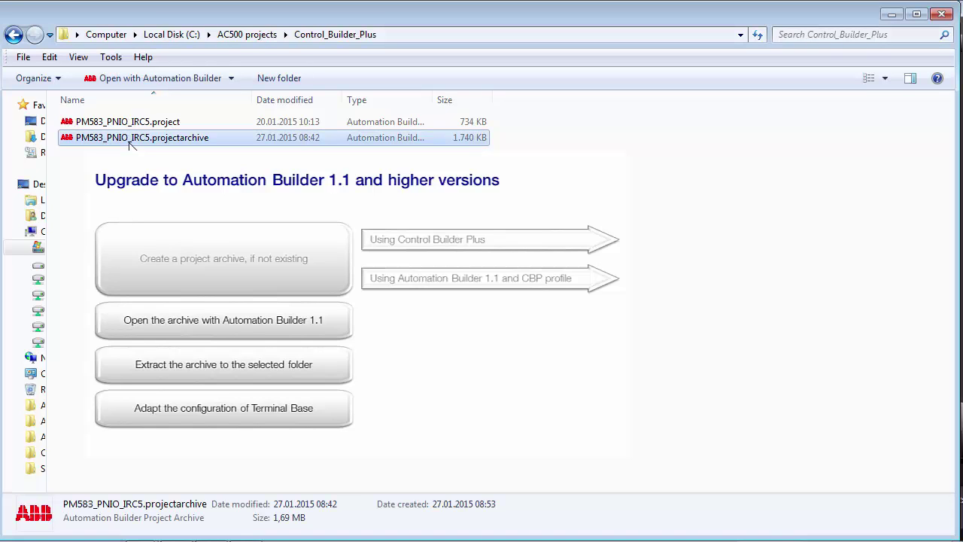
double_click(129, 143)
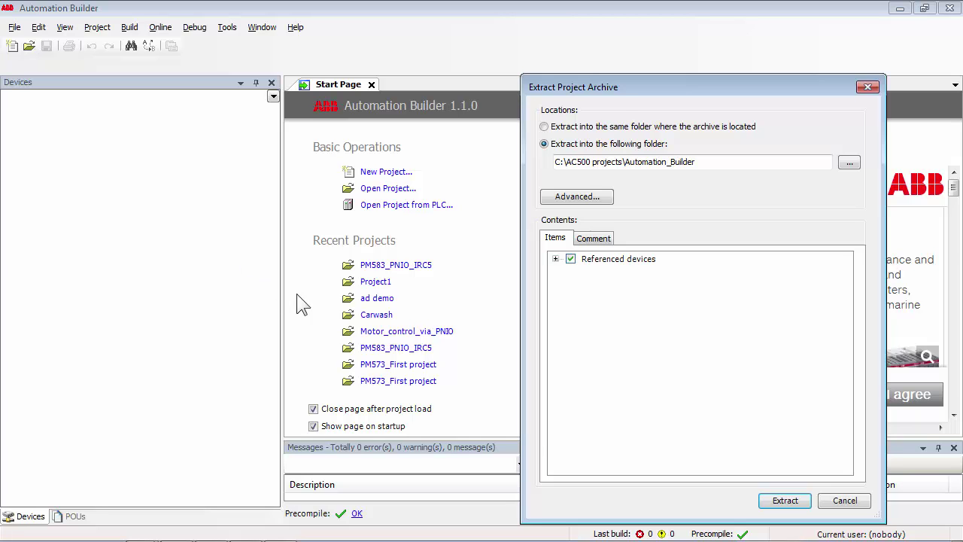
left_click(775, 499)
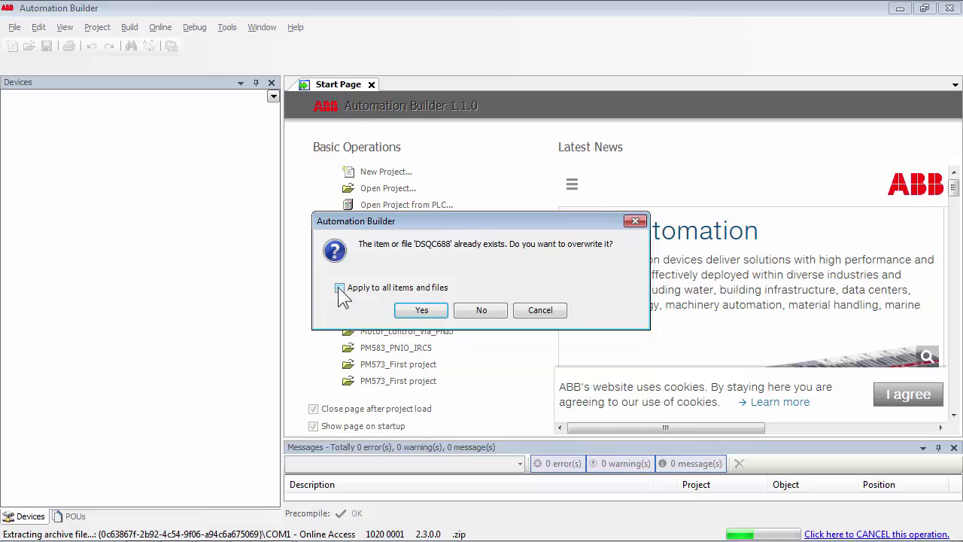
left_click(340, 288)
left_click(409, 311)
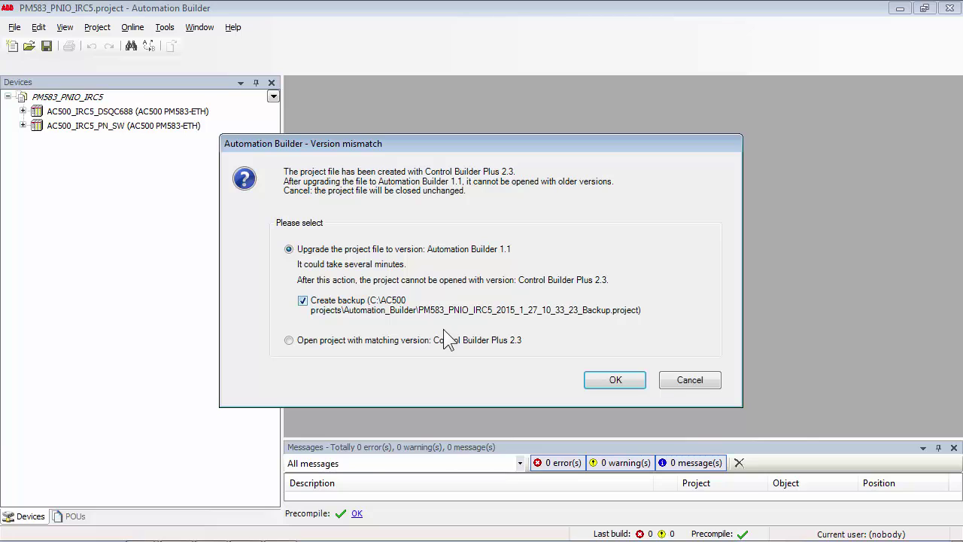
Step: Upgrade the project to version 1.1, save it, and expand AC500_IRC5_DSQC688 and AC500_IRC5_PN_SW
left_click(610, 383)
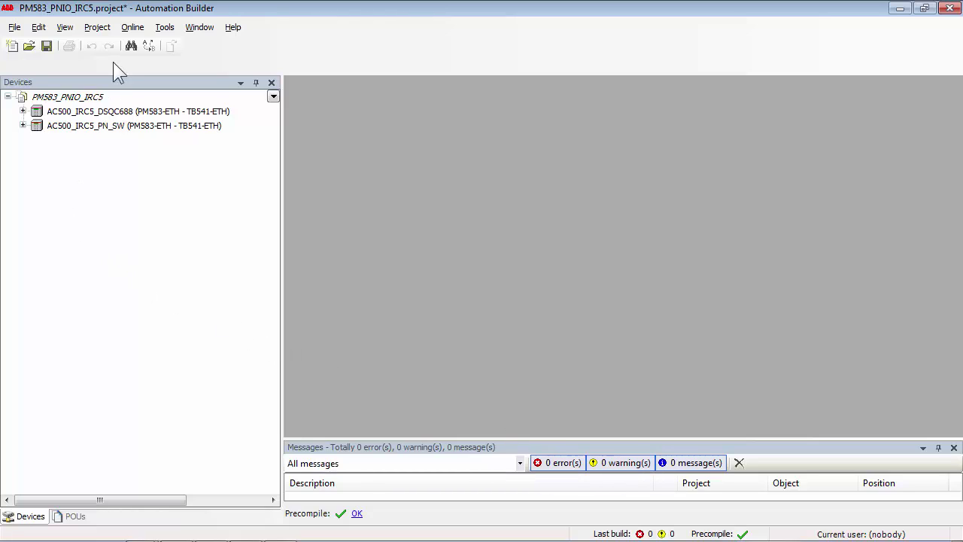
left_click(14, 28)
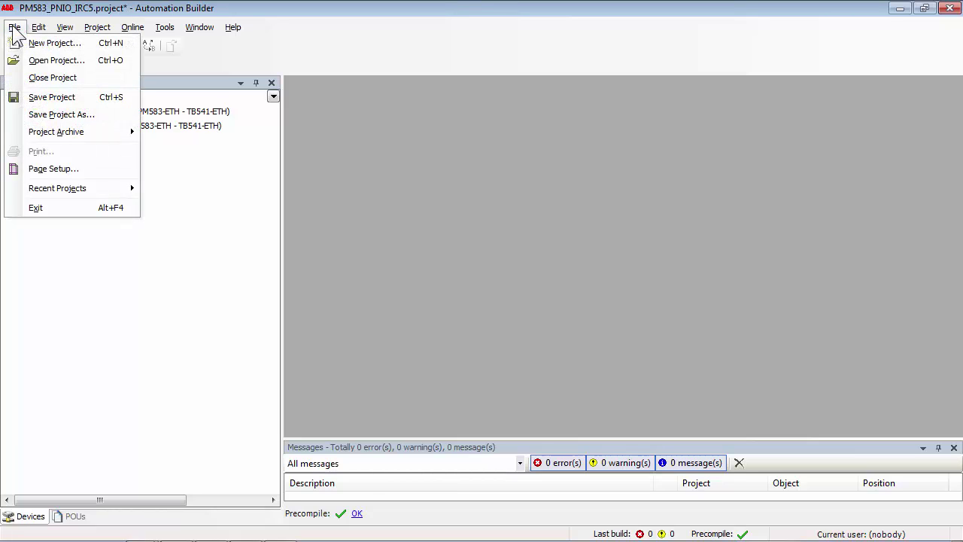
left_click(41, 97)
left_click(22, 111)
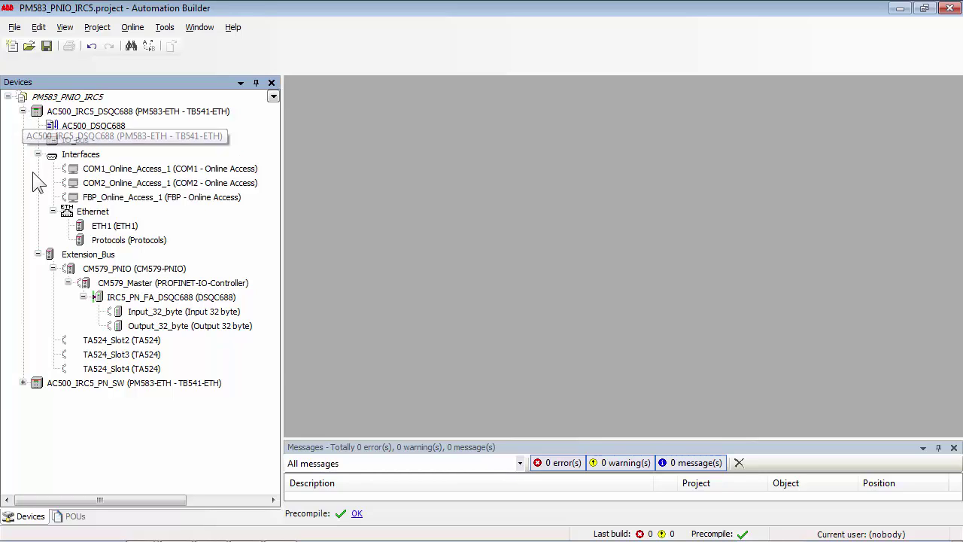
left_click(23, 382)
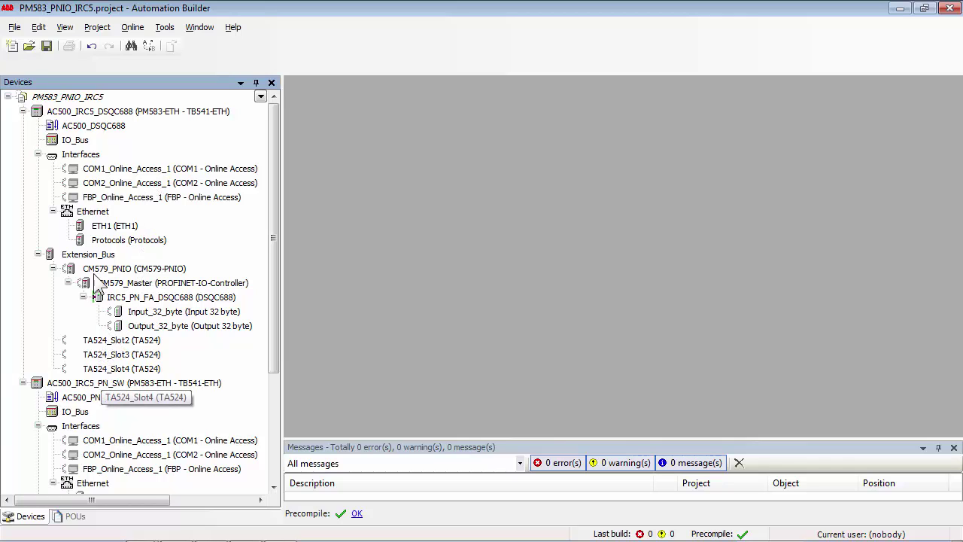
Step: Set AC500_IRC5_DSQC688's PM583-ETH terminal base type to TB521-ETH and accept the configuration change
left_click(94, 112)
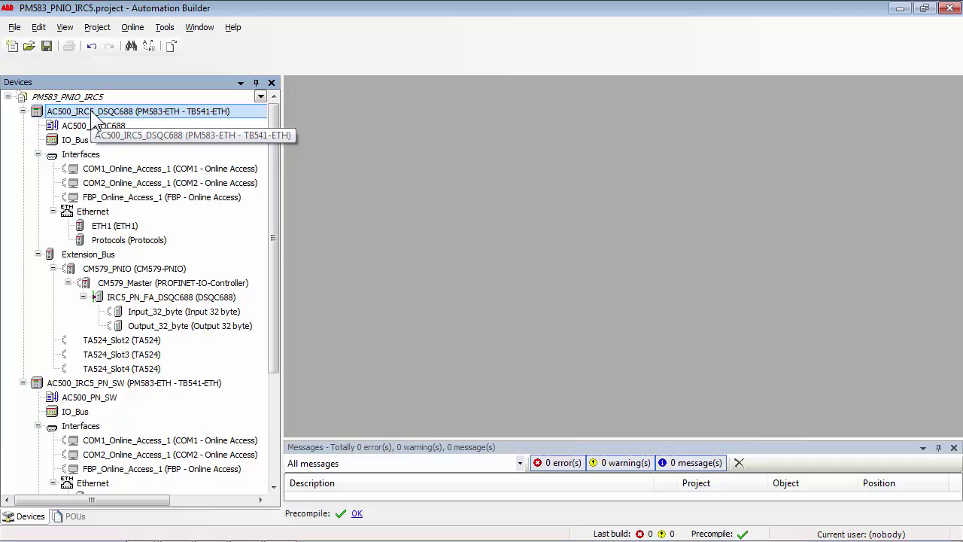
double_click(95, 114)
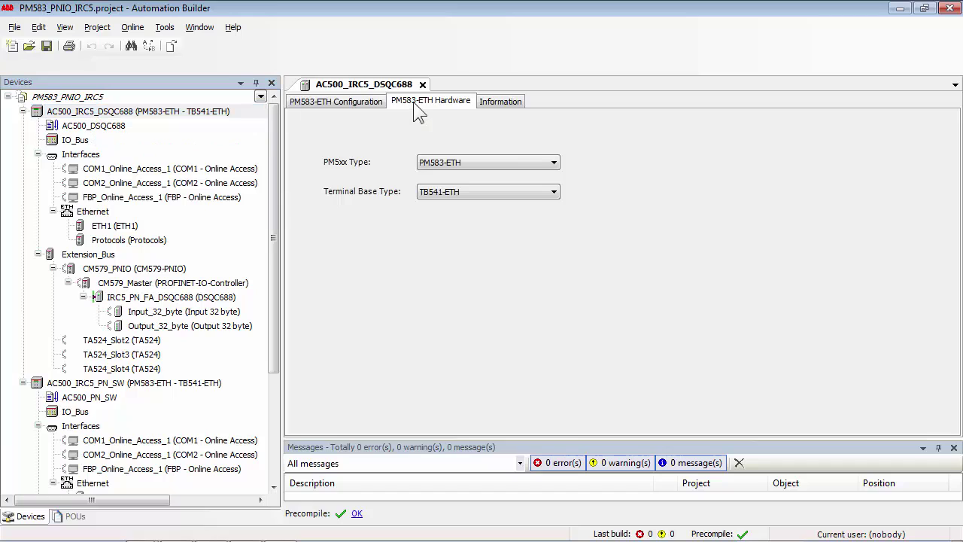
left_click(553, 192)
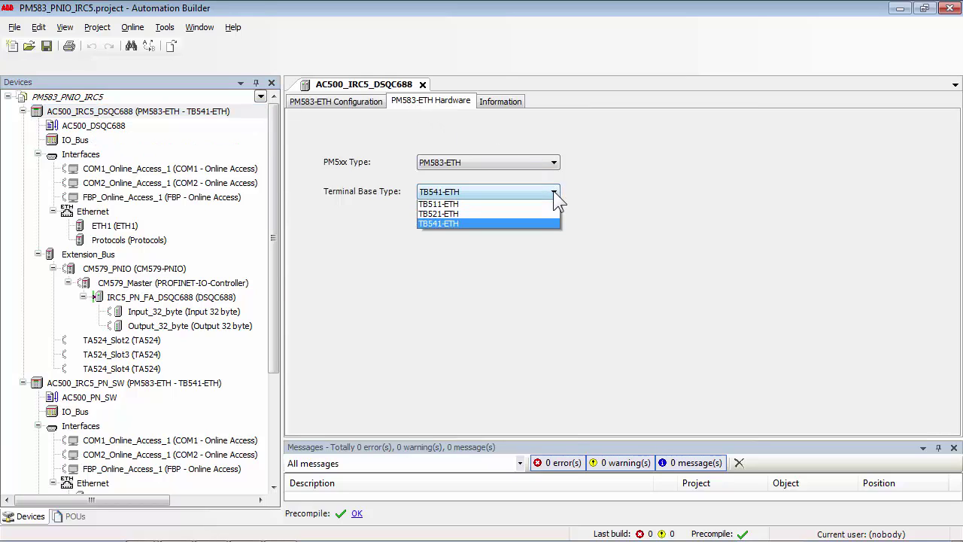
left_click(508, 216)
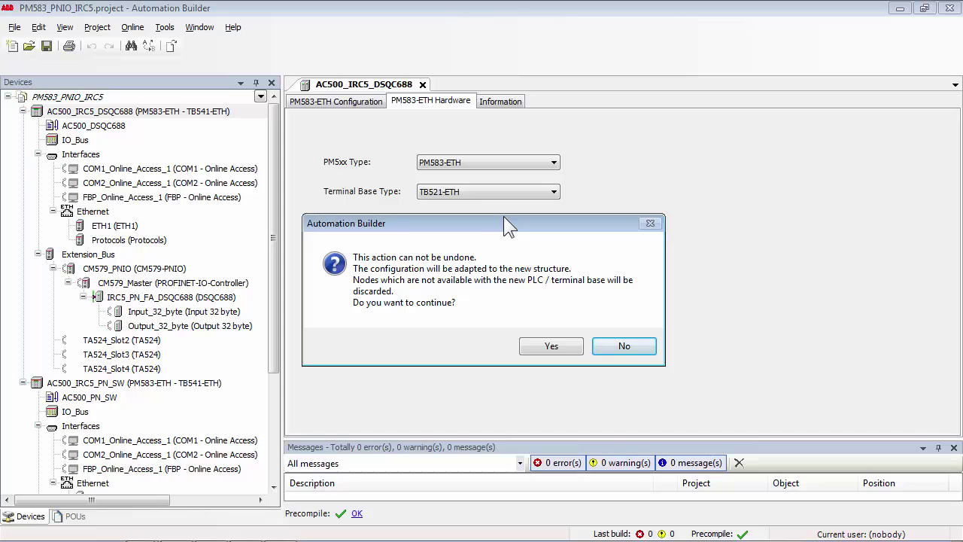
left_click(552, 346)
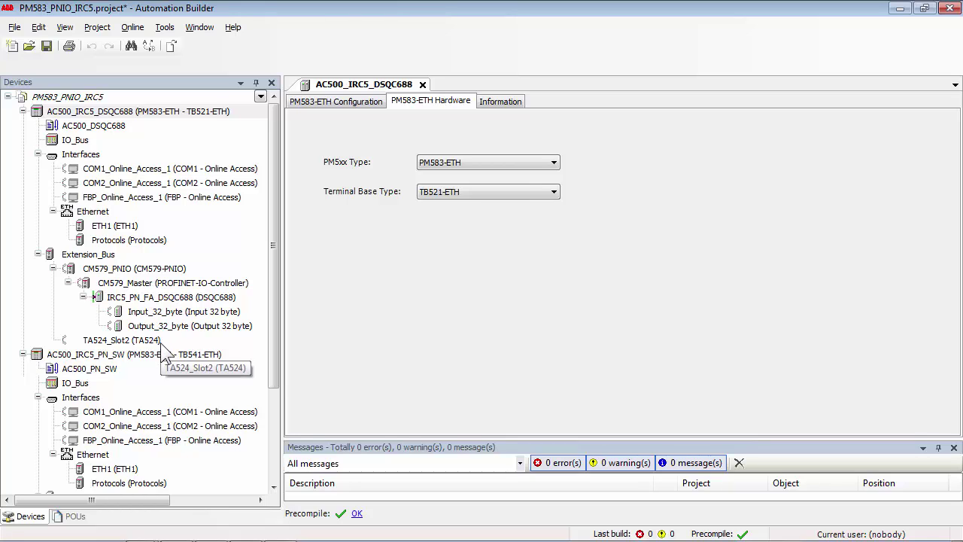
Step: Save PM583_PNIO_IRC5.project with the TB521-ETH terminal base change
left_click(14, 28)
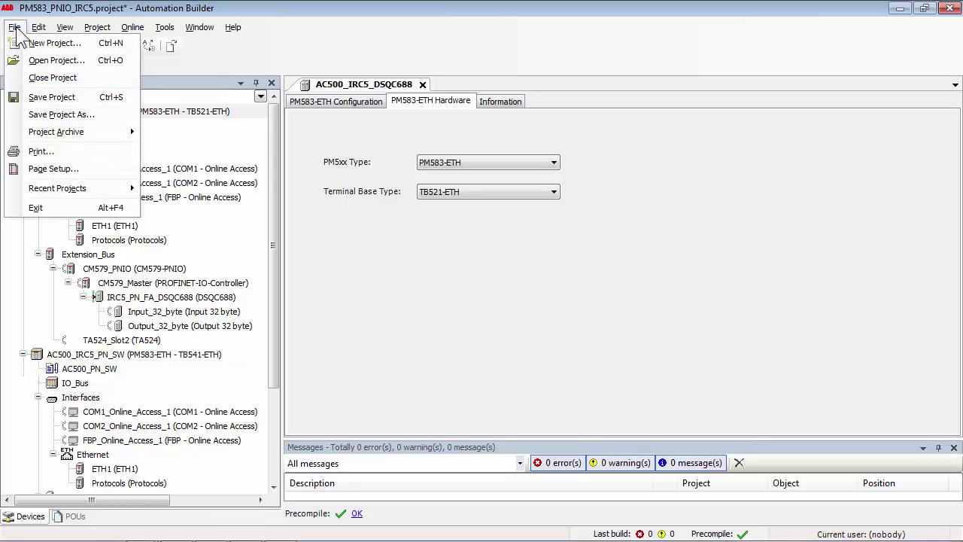
left_click(45, 99)
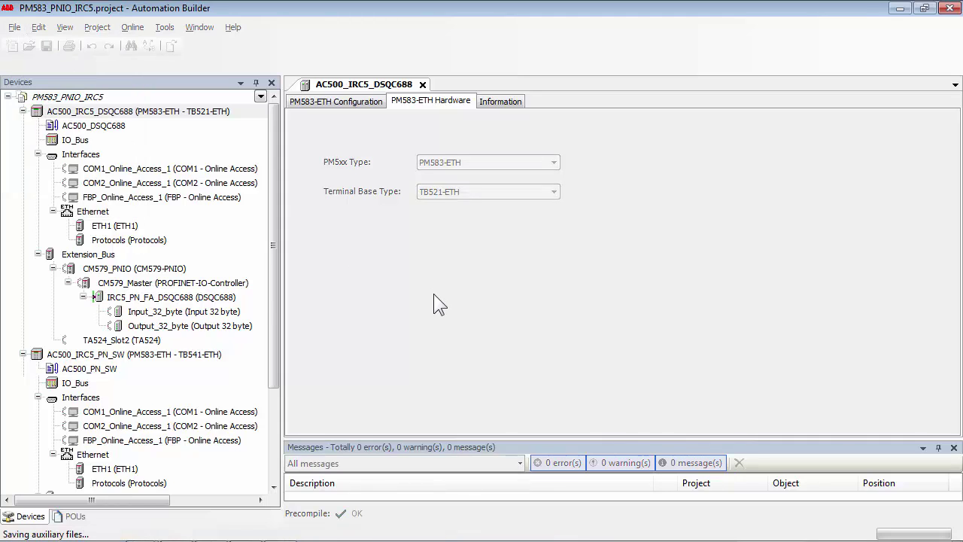